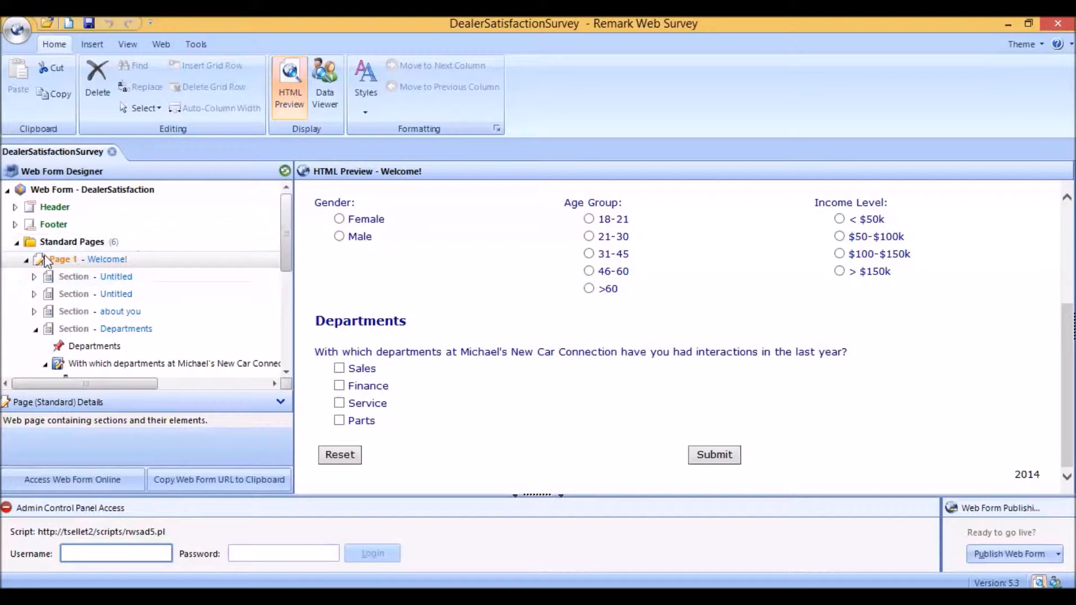
Step: Browse the survey's standard pages, previewing the Sales, Finance, Service and Parts pages in turn
click(25, 261)
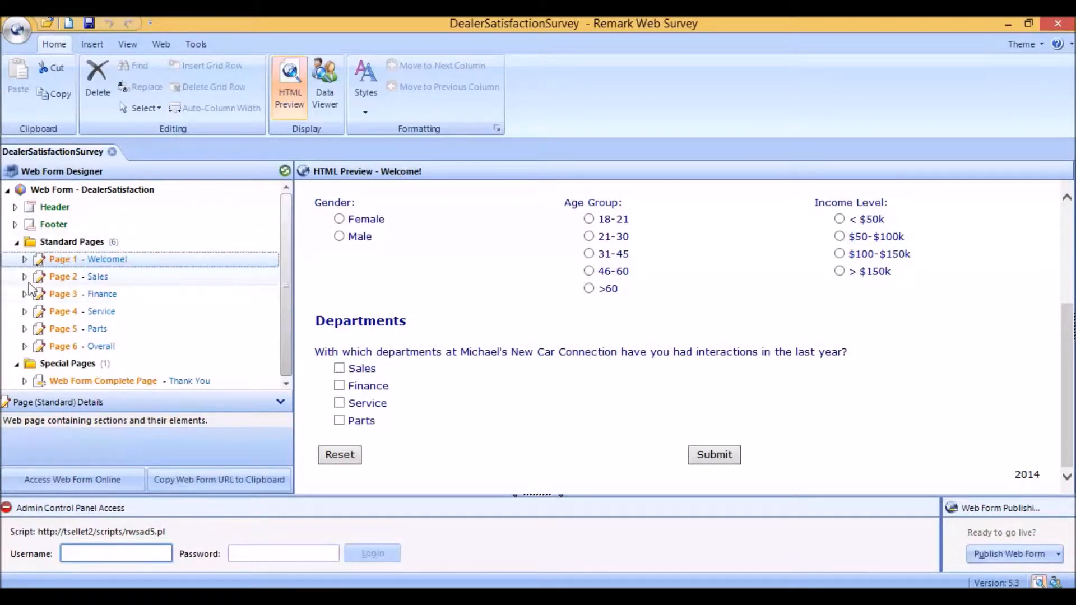
click(75, 277)
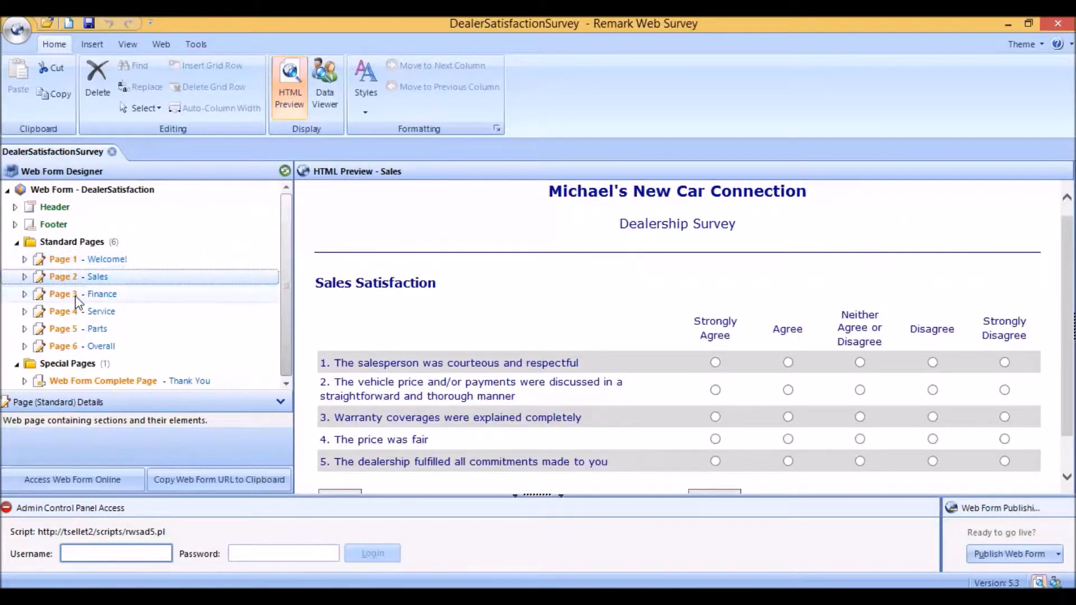
click(77, 299)
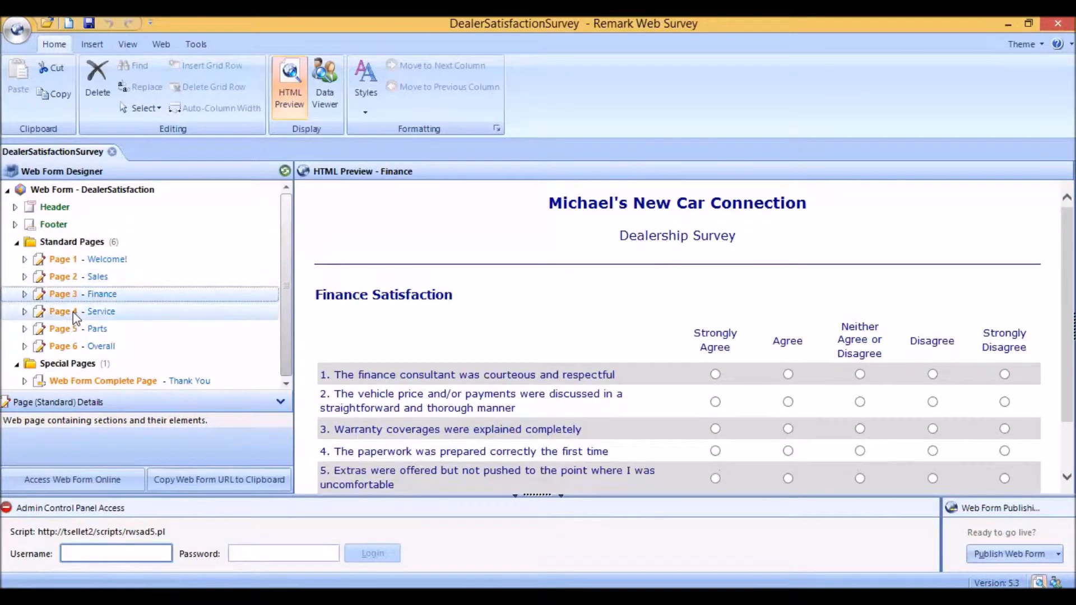
click(75, 315)
click(75, 332)
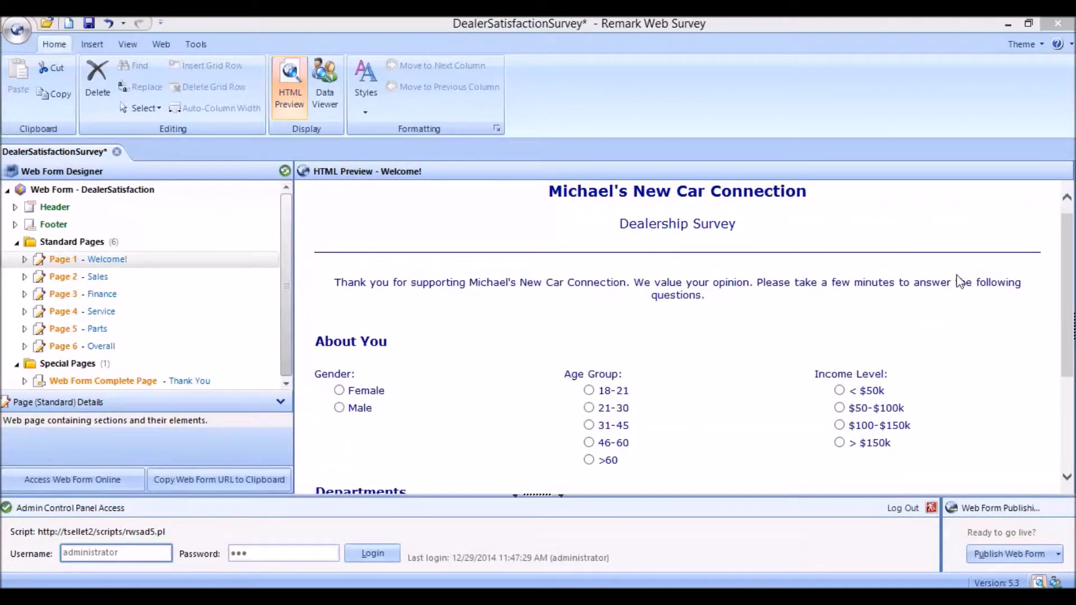
Step: Open Page 1's branching setup and add a rule: if the departments question equals Sales, go to Page 2 - Sales
double_click(61, 260)
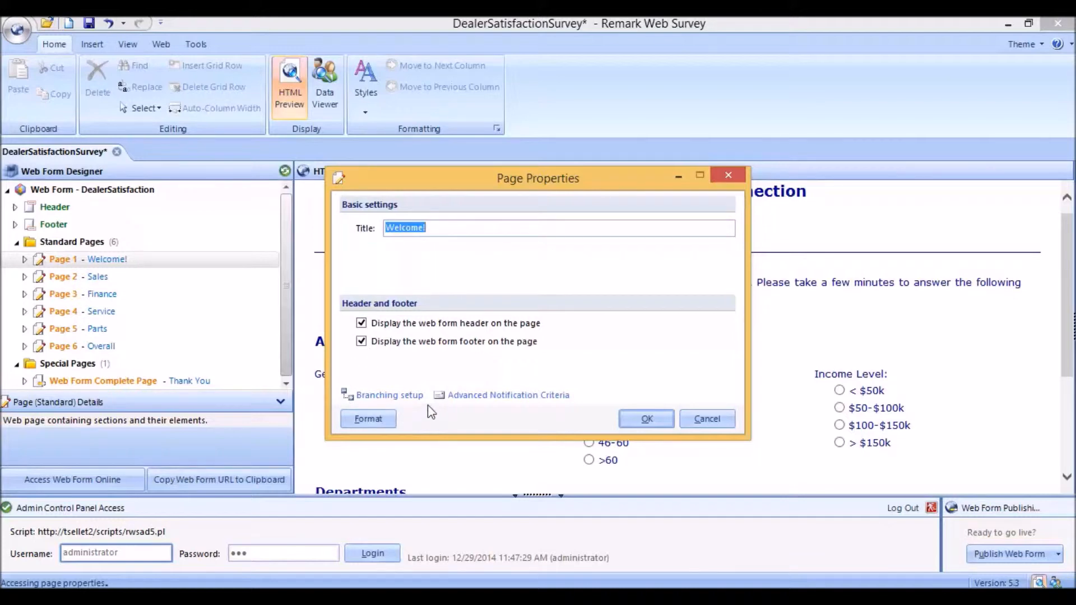
click(397, 396)
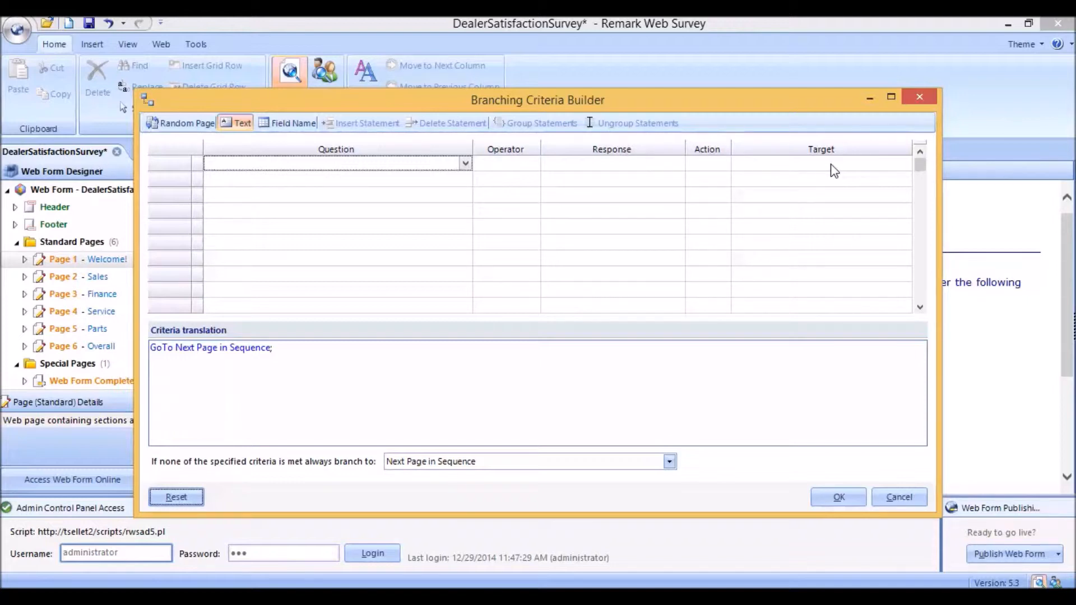
click(466, 165)
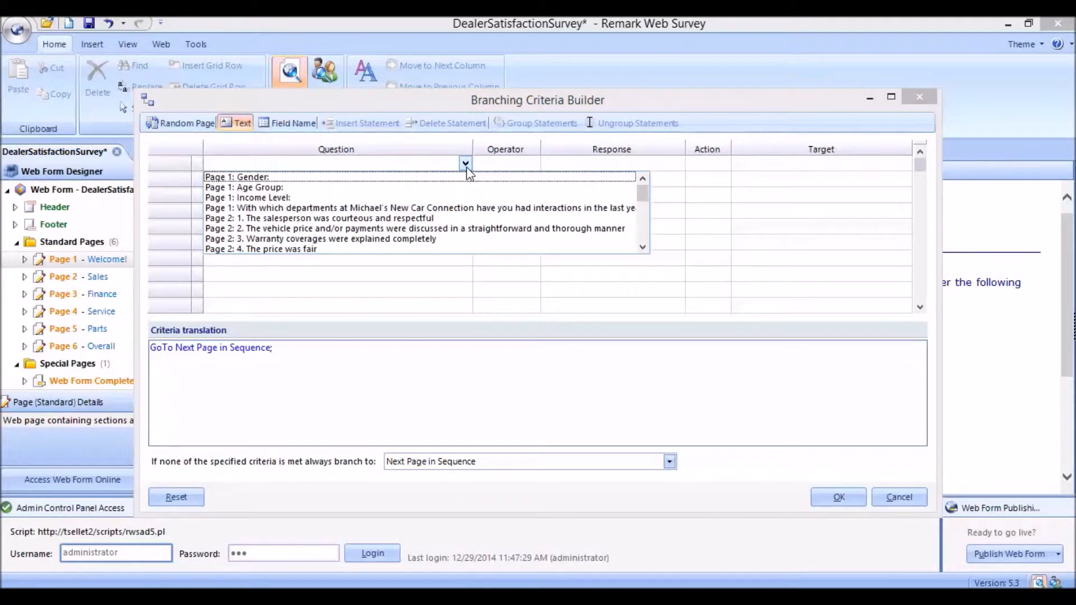
click(311, 209)
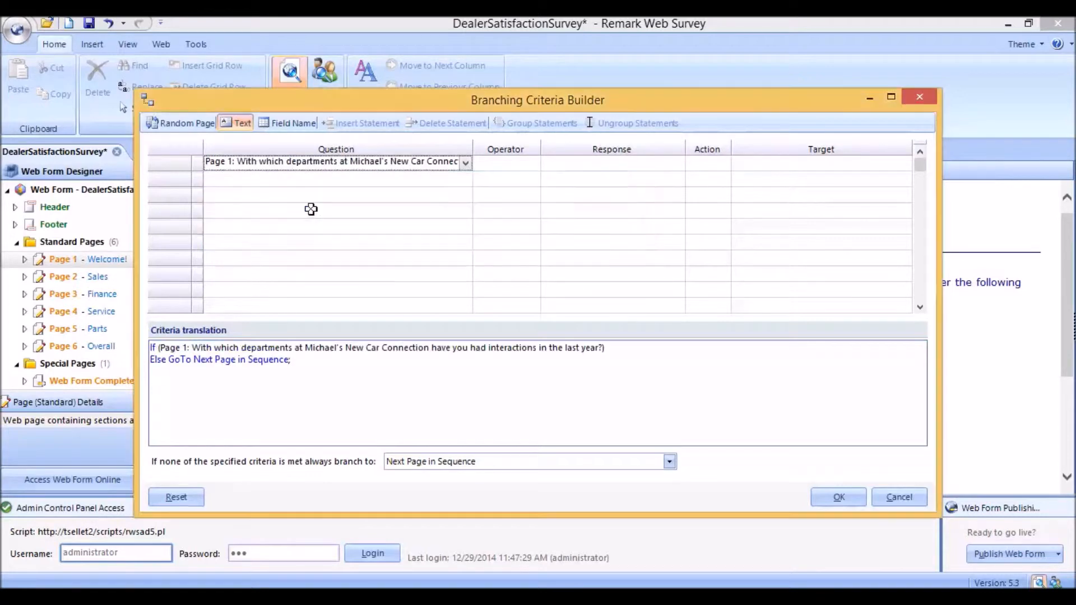
click(532, 168)
click(533, 163)
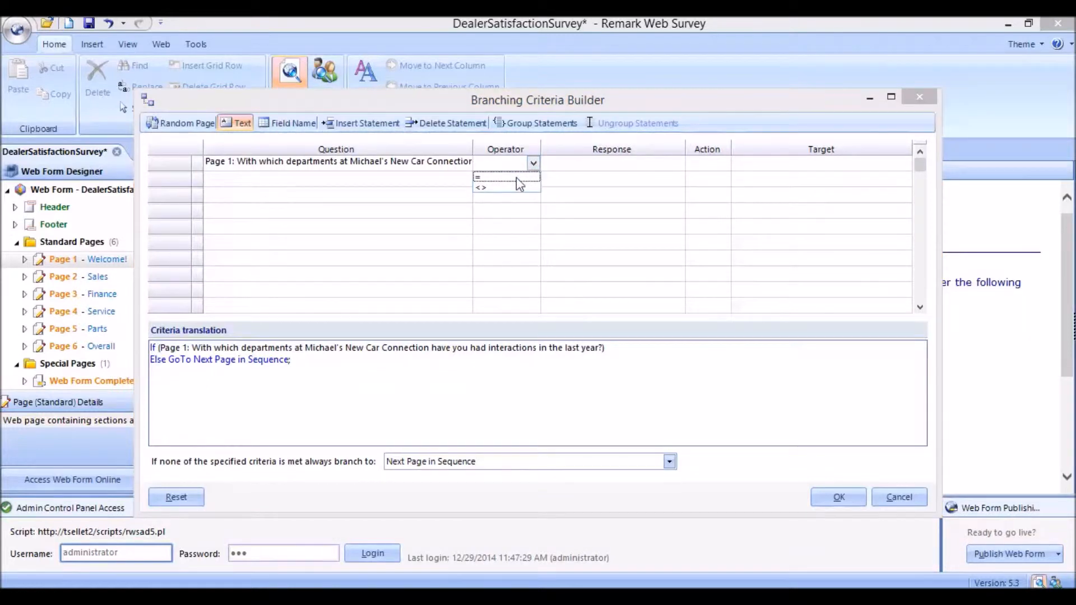
click(515, 178)
click(611, 163)
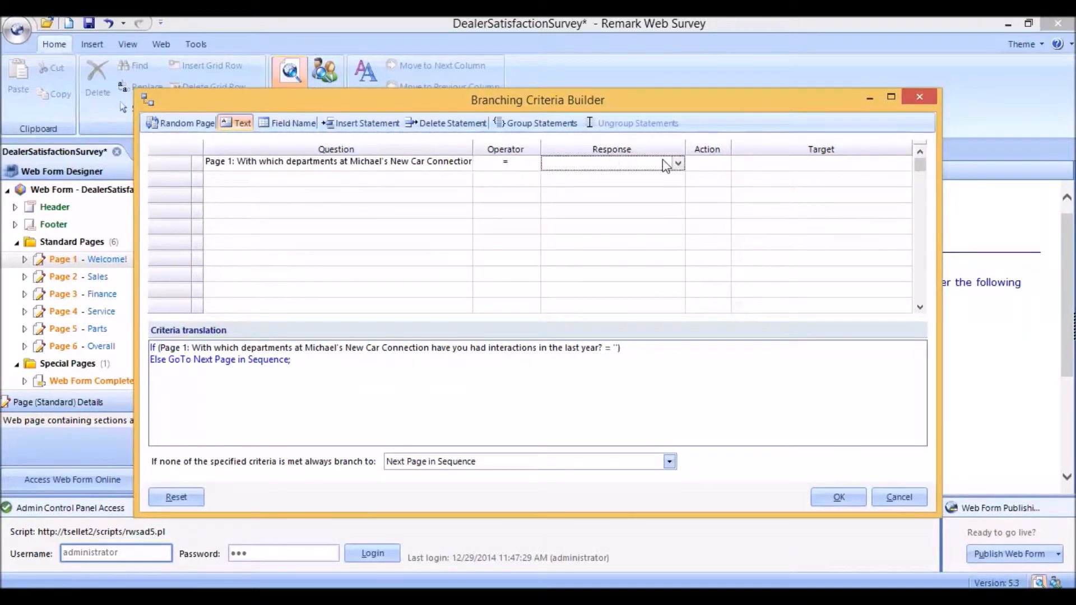
click(679, 163)
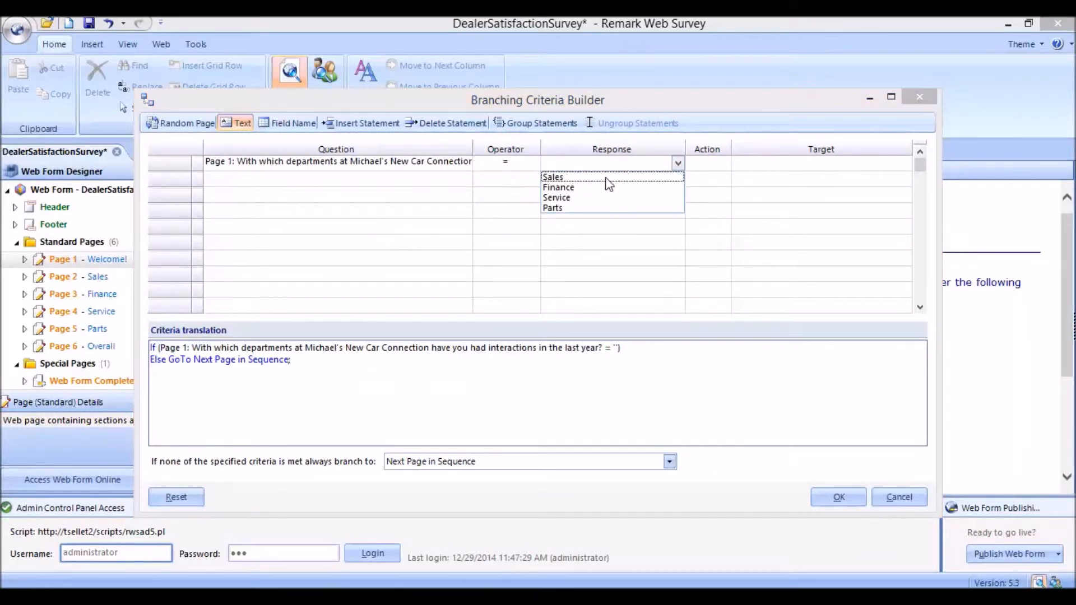
click(609, 177)
click(715, 166)
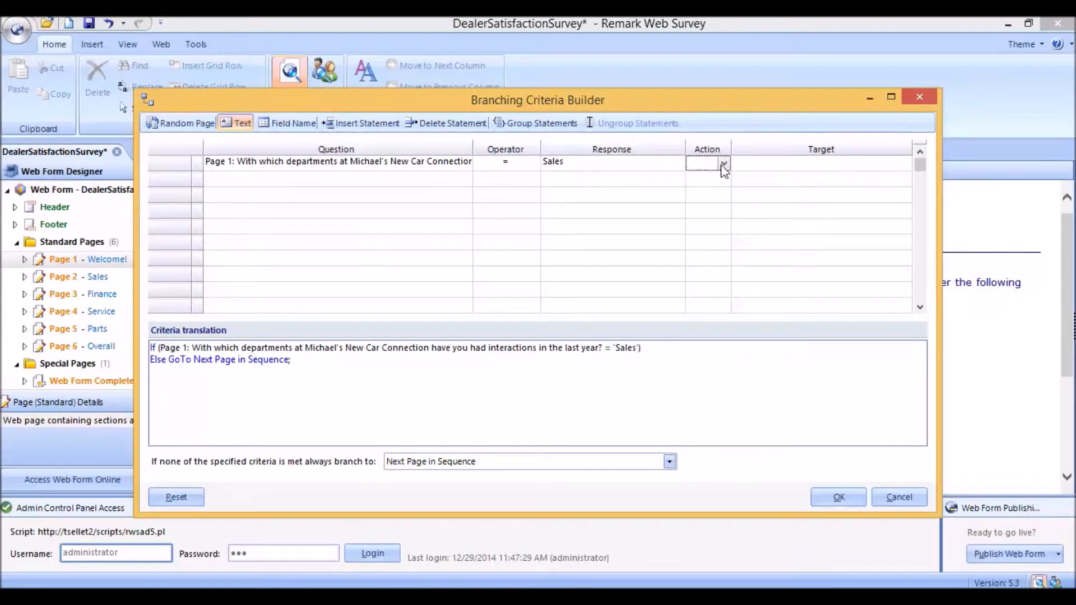
click(724, 163)
click(715, 176)
click(826, 162)
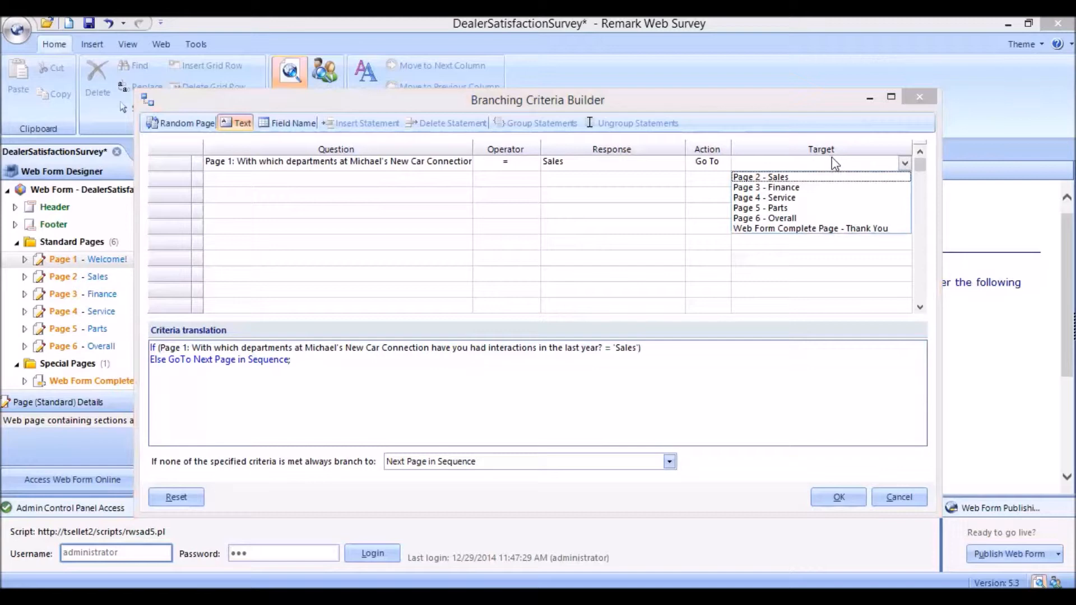
click(778, 178)
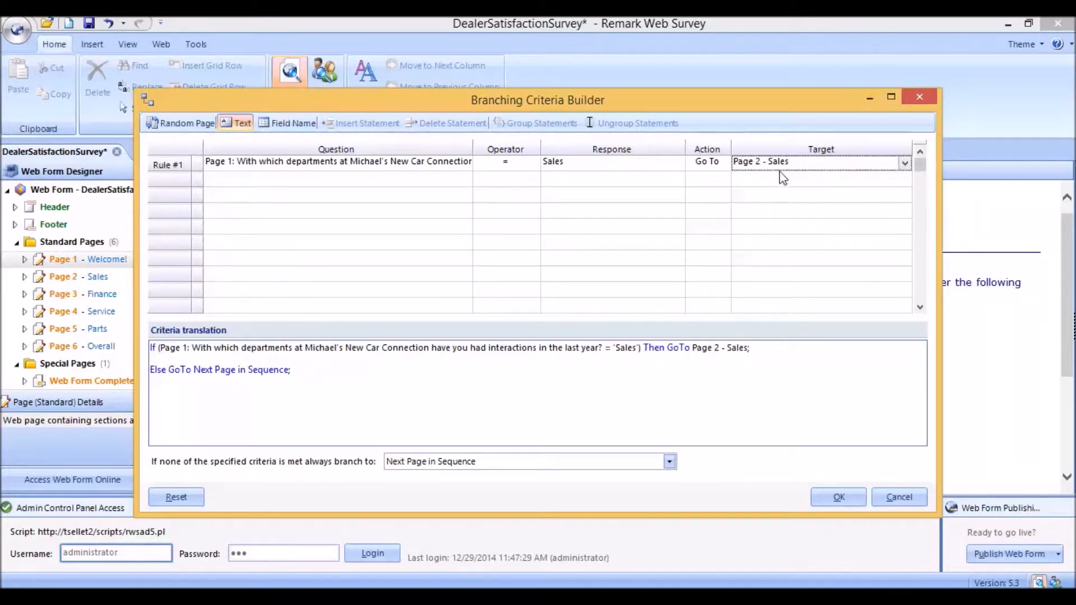
Step: Add a second rule: if the departments question equals Finance, go to Page 3 - Finance
click(374, 177)
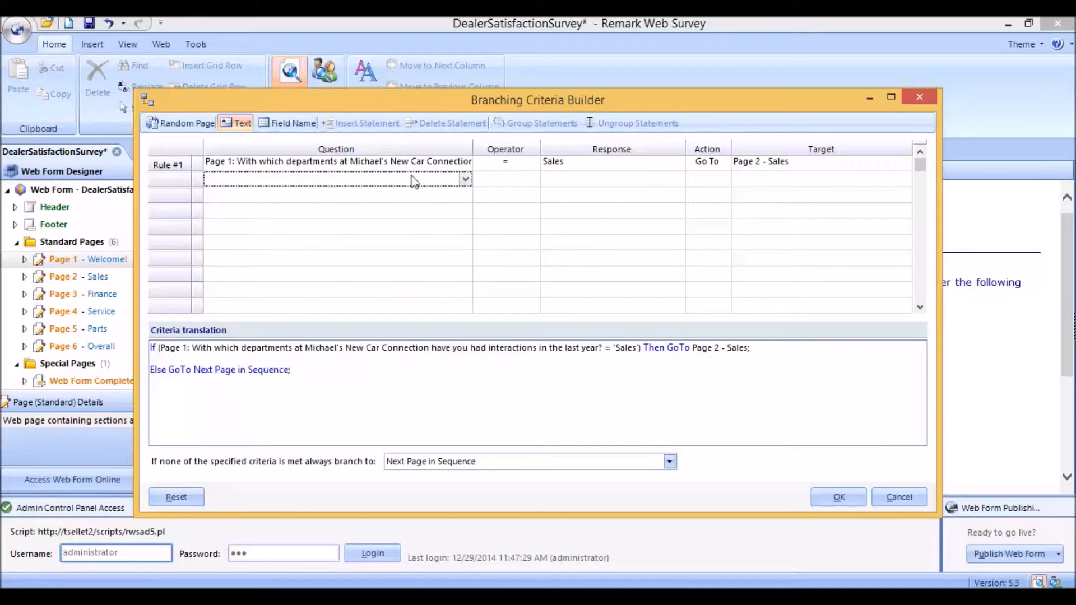
click(466, 180)
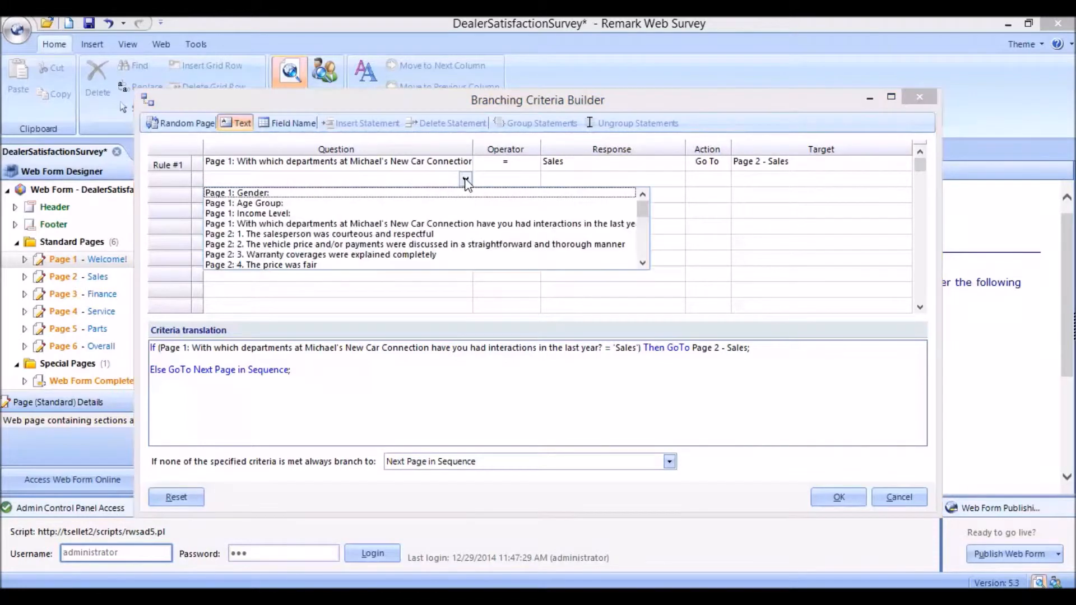
click(375, 225)
click(512, 180)
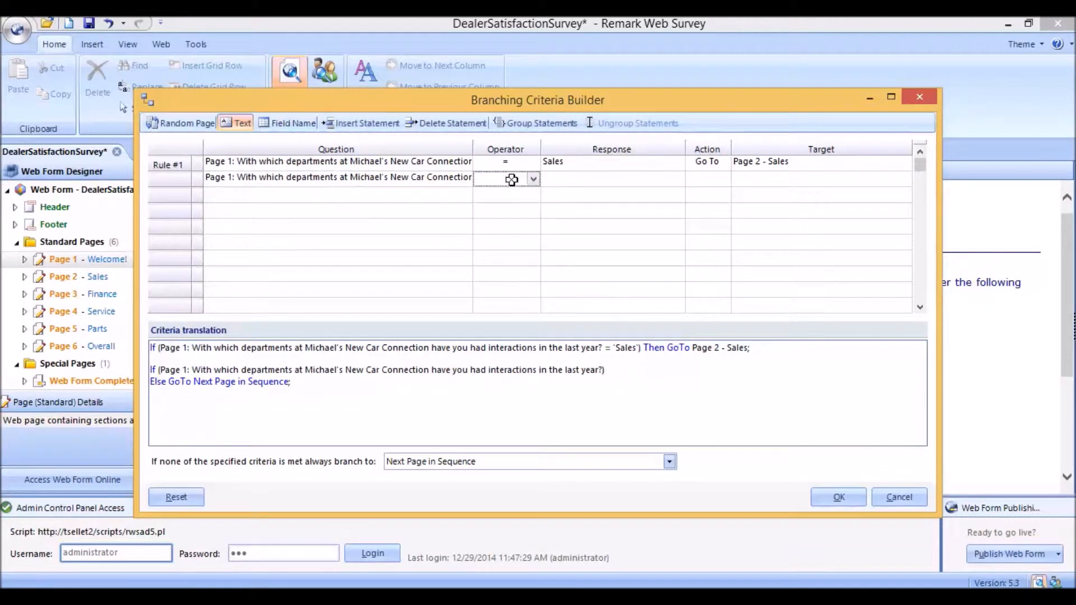
click(534, 179)
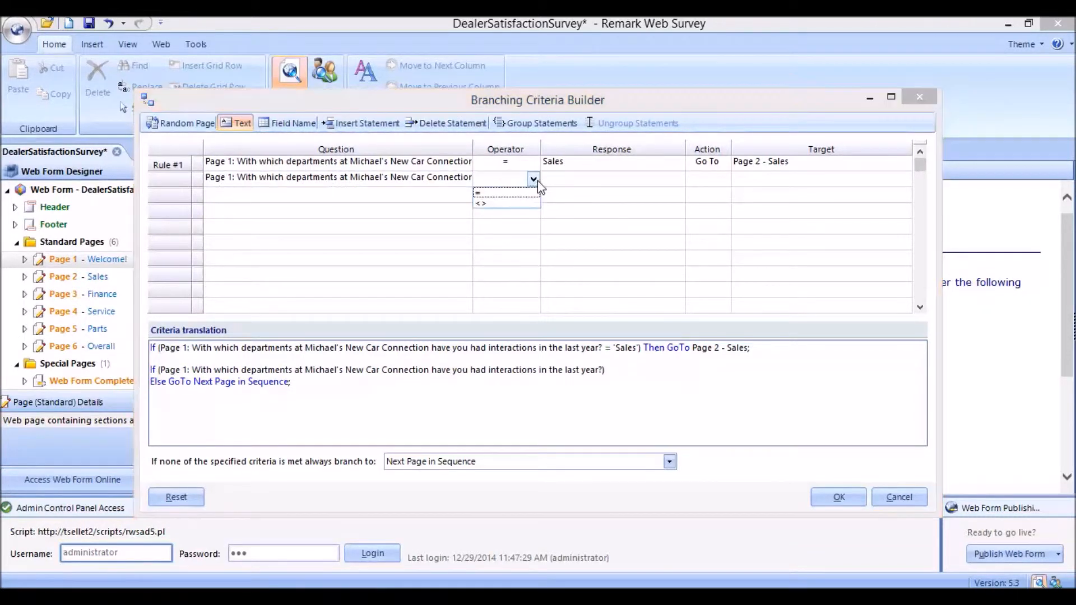
click(511, 194)
click(608, 178)
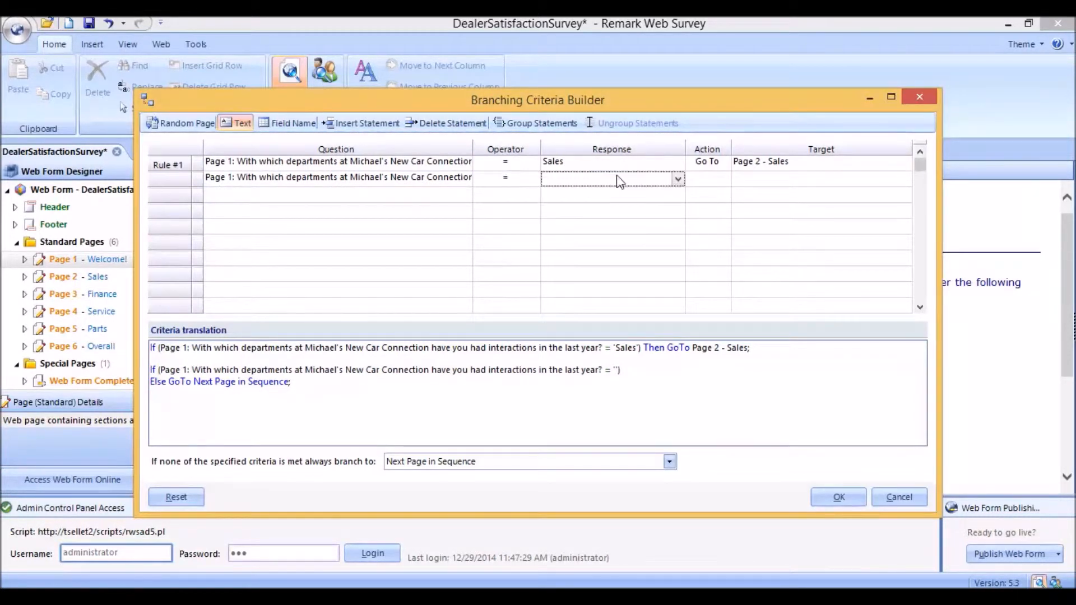
click(679, 180)
click(596, 204)
click(709, 179)
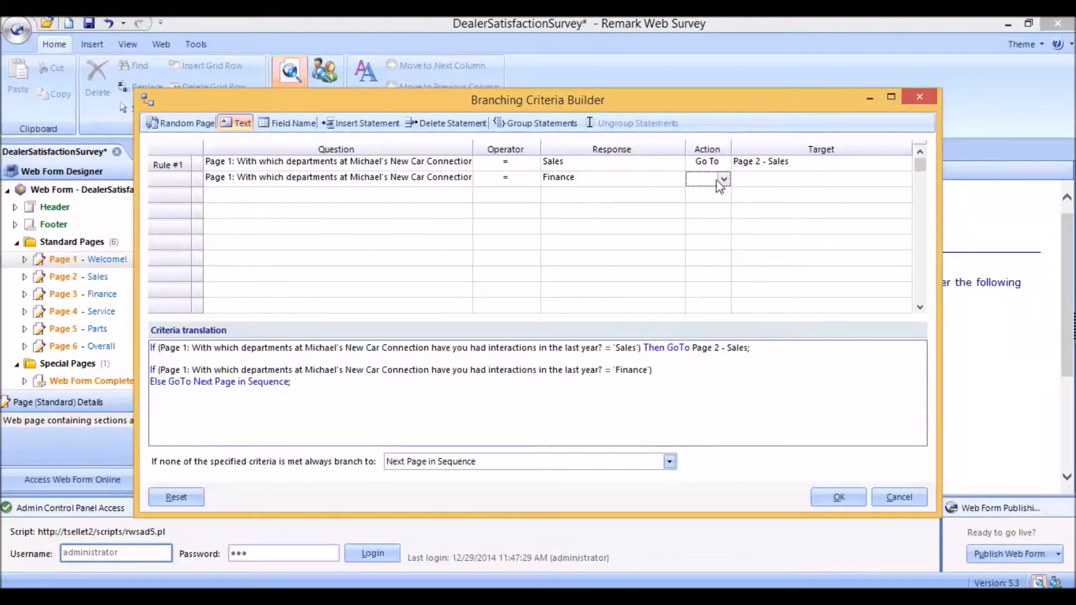
click(726, 180)
click(710, 193)
click(768, 178)
click(758, 205)
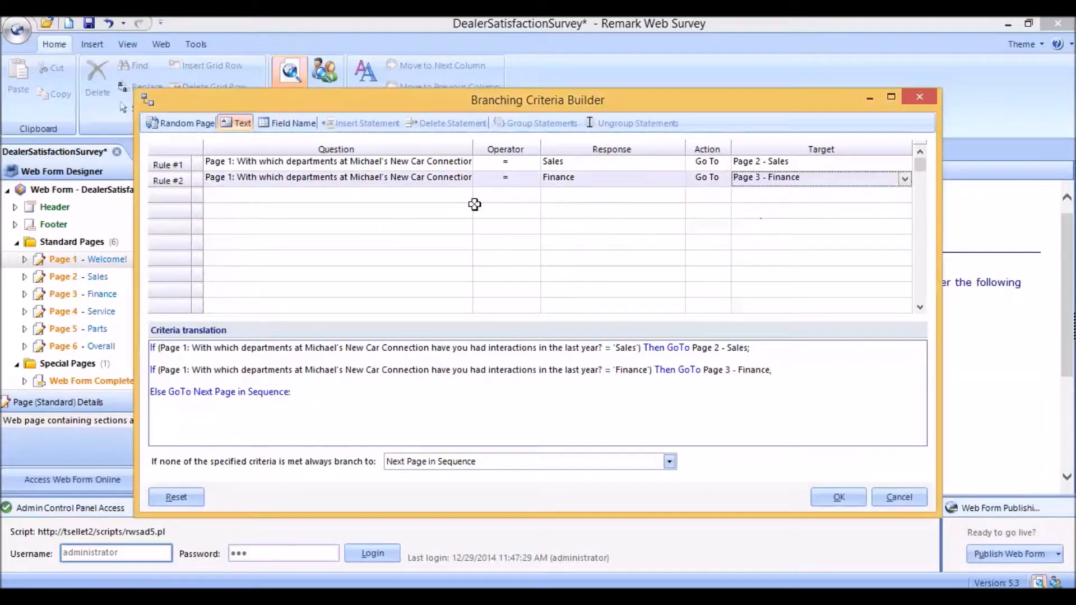
Step: Add a third rule: if the departments question equals Service, go to Page 4 - Service
click(445, 196)
click(466, 195)
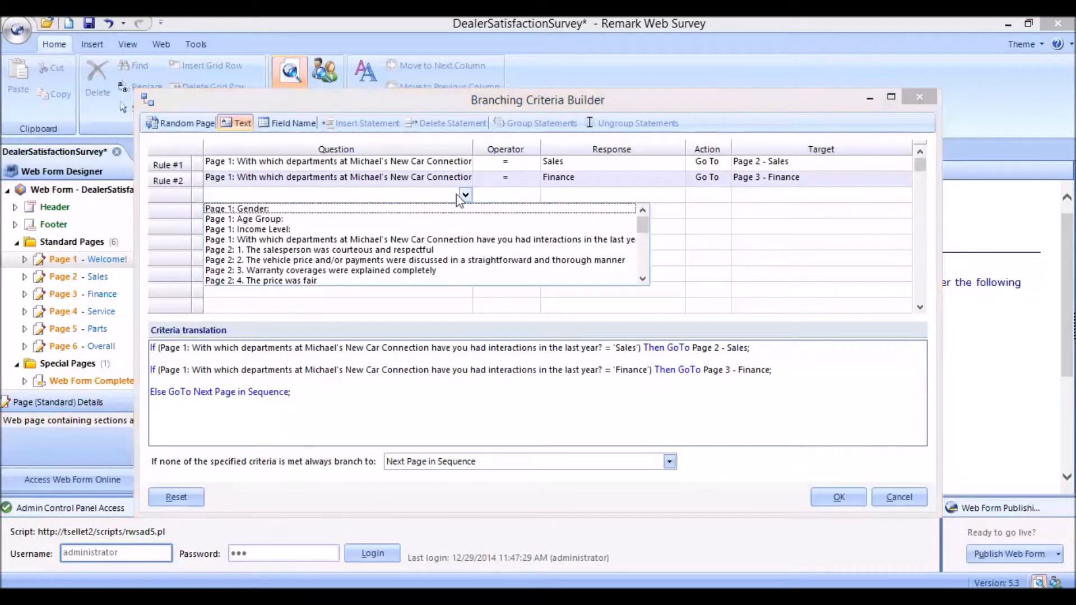
click(263, 239)
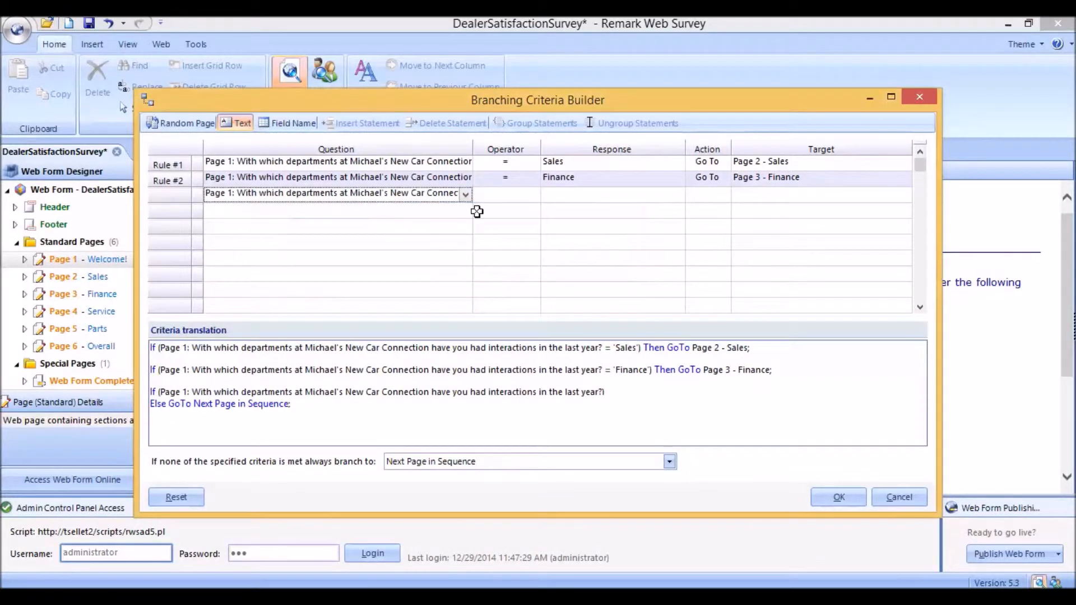
click(504, 195)
click(534, 195)
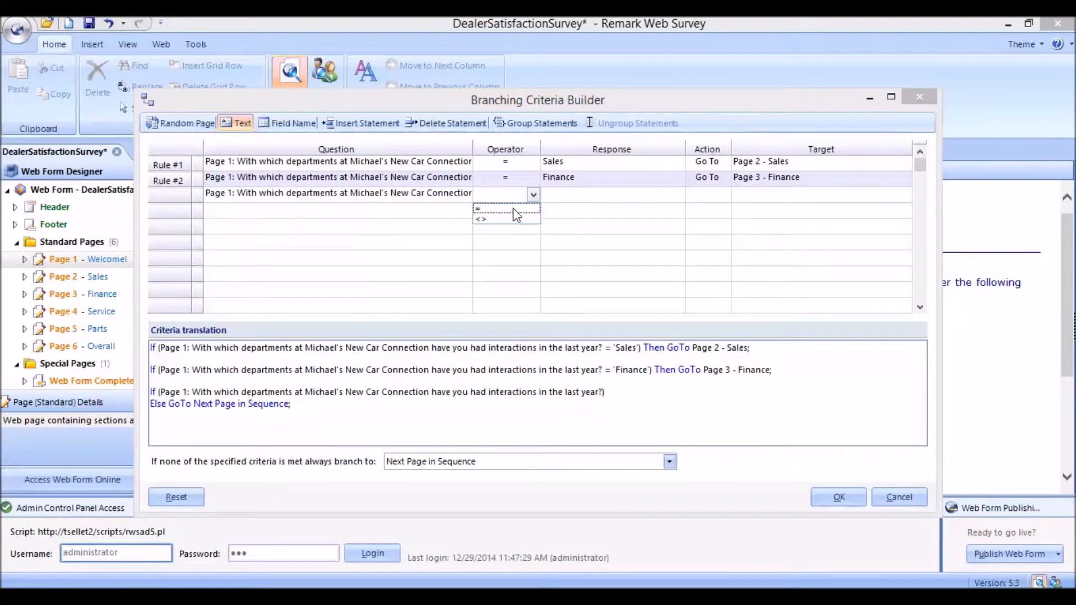
click(513, 208)
click(618, 201)
click(678, 197)
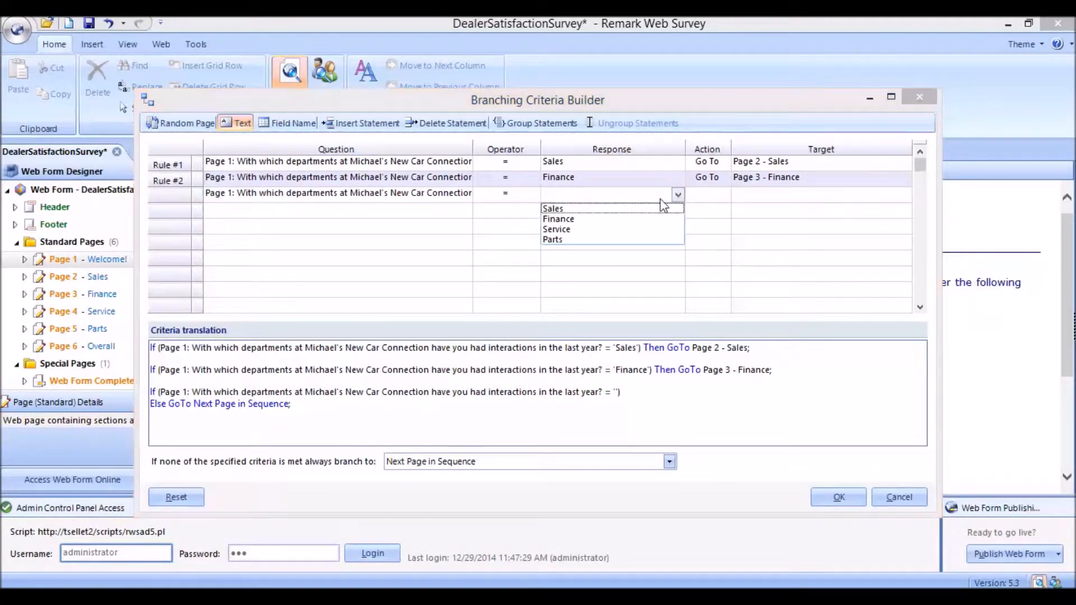
click(597, 227)
click(709, 197)
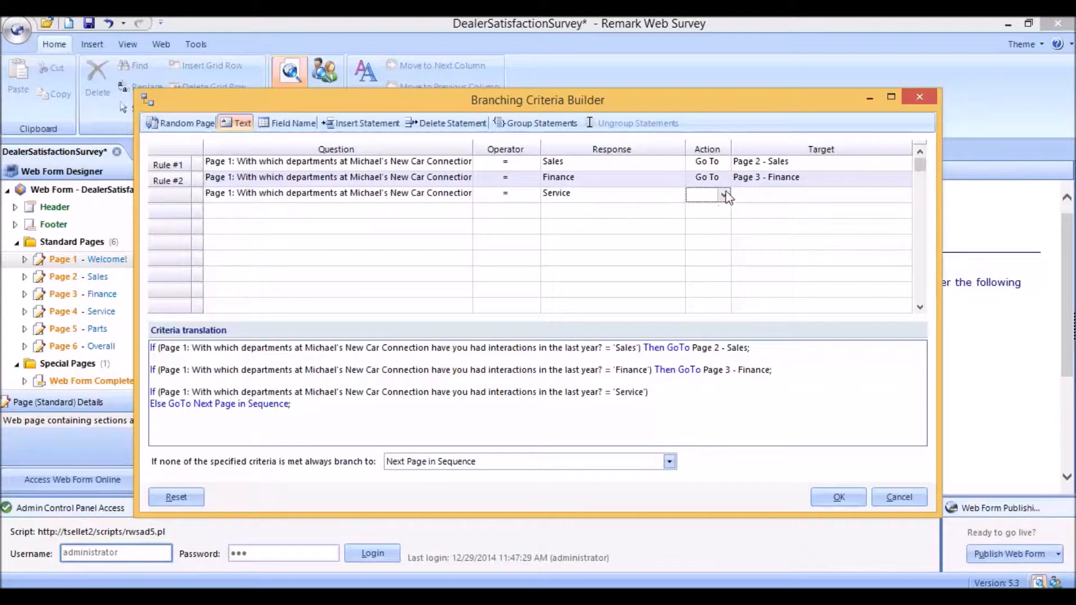
click(724, 195)
click(720, 208)
click(779, 198)
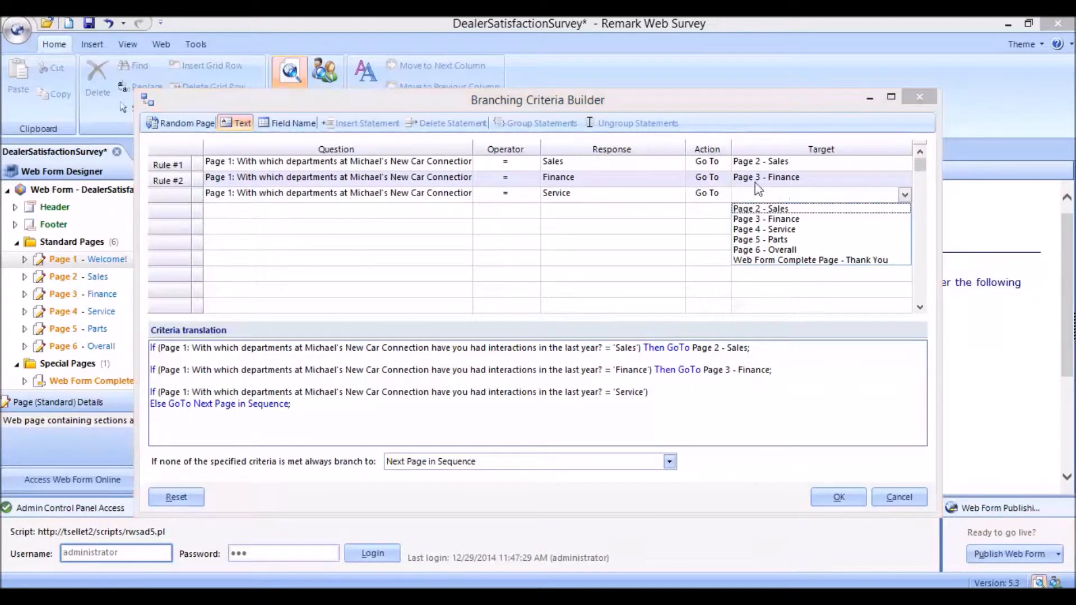
click(789, 230)
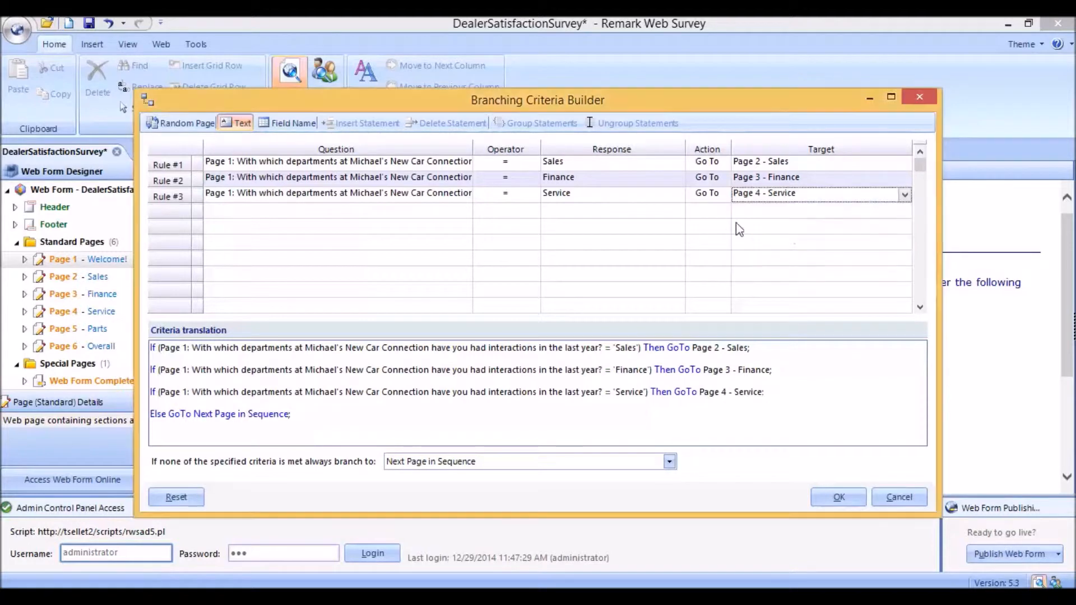
Step: Add a fourth rule: if the departments question equals Parts, go to Page 5 - Parts
click(435, 218)
click(465, 211)
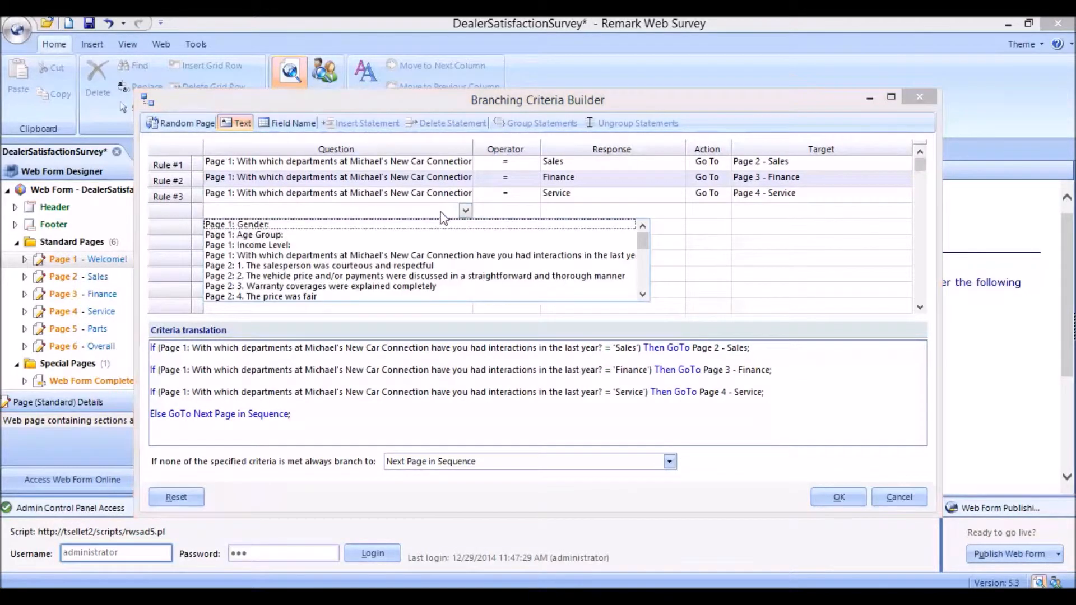
click(269, 257)
click(523, 209)
click(533, 211)
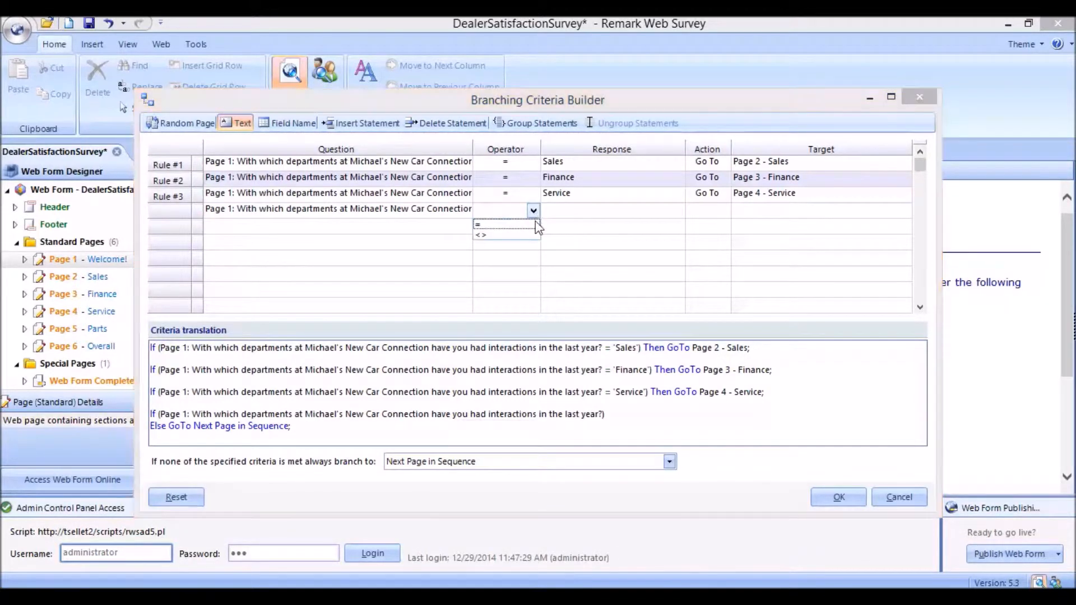
click(534, 224)
click(666, 213)
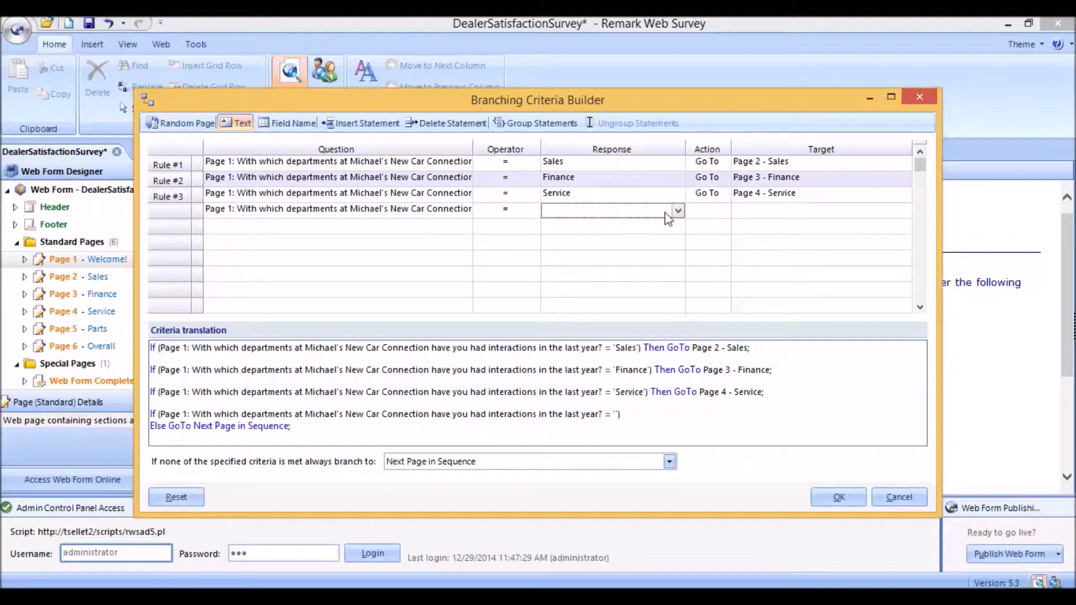
click(678, 210)
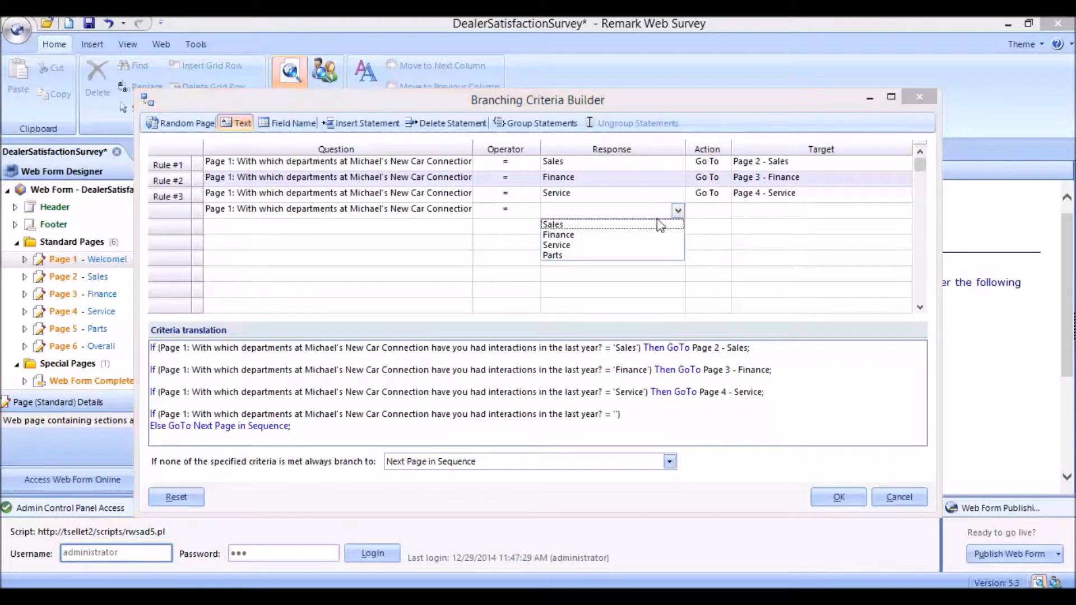
click(564, 255)
click(714, 211)
click(723, 211)
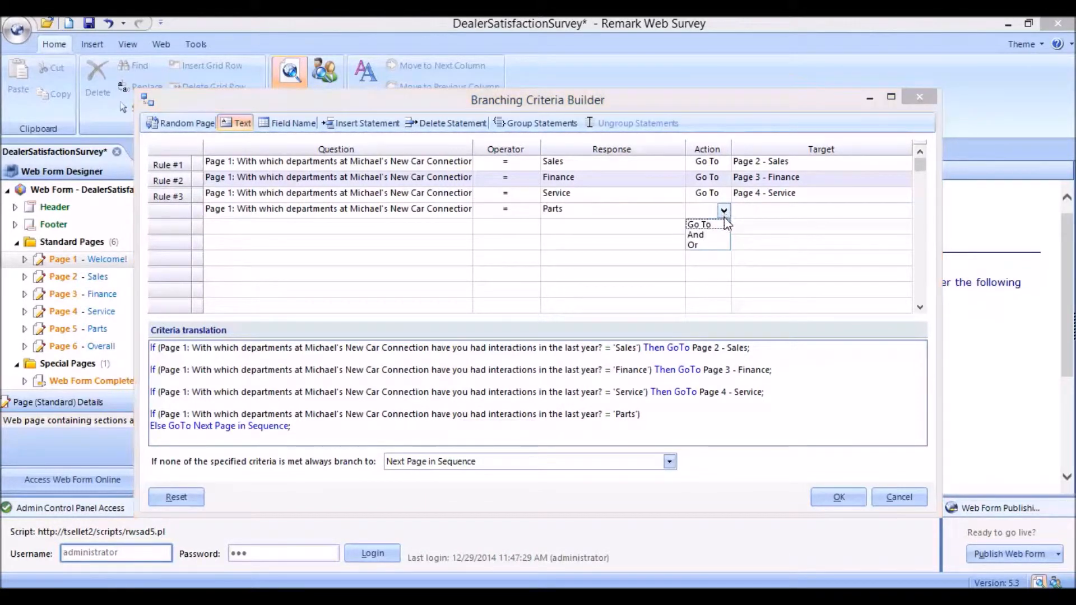
click(721, 227)
click(779, 212)
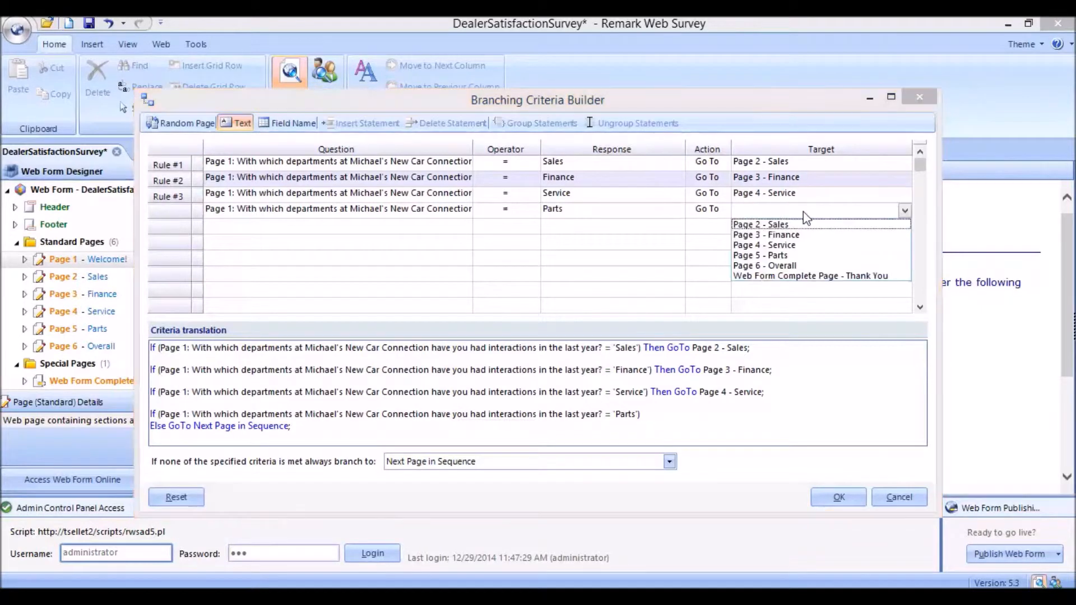
click(779, 255)
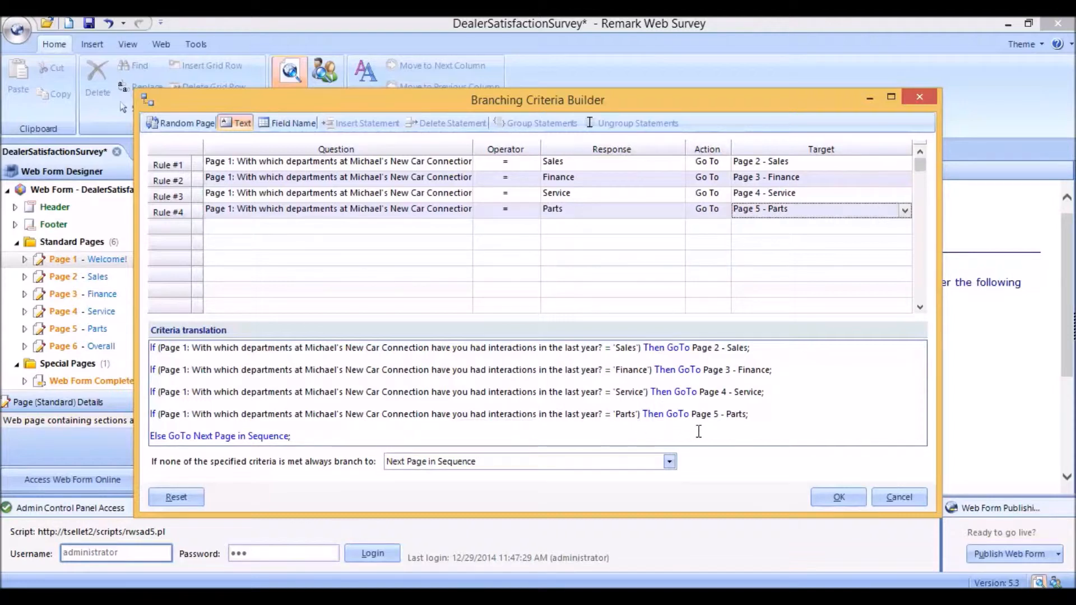
Step: Set the fallback branch for unmatched answers to Page 6 - Overall, then confirm the branching criteria and page properties
click(669, 461)
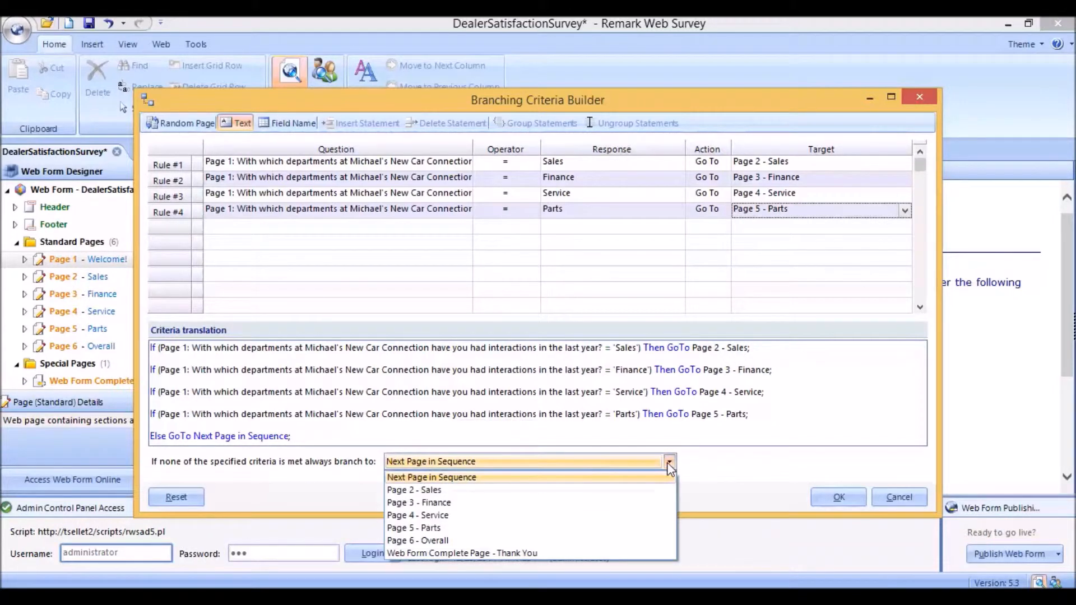
click(442, 542)
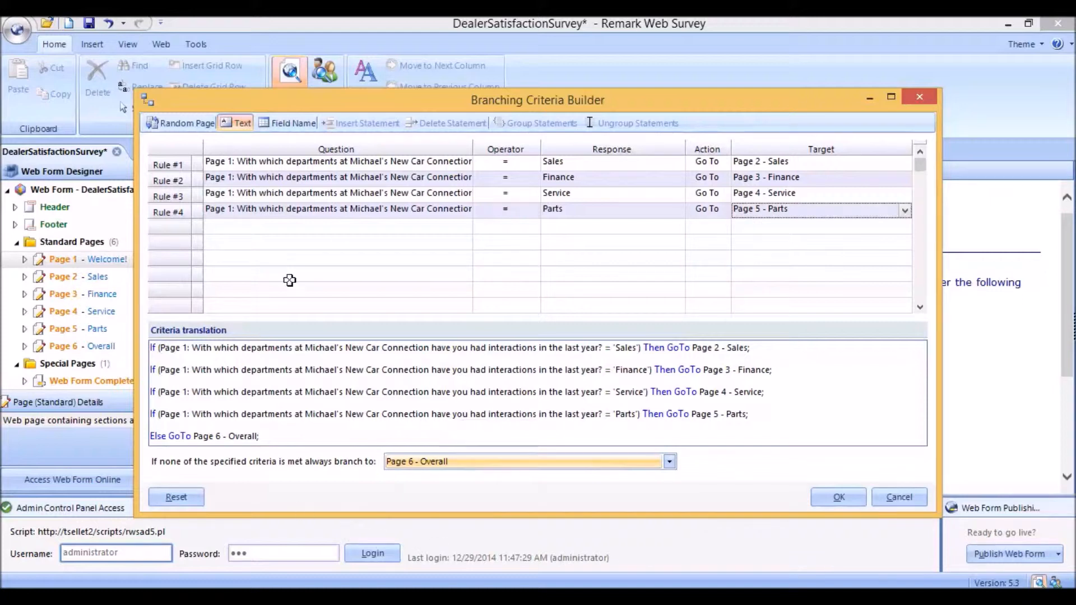
click(842, 501)
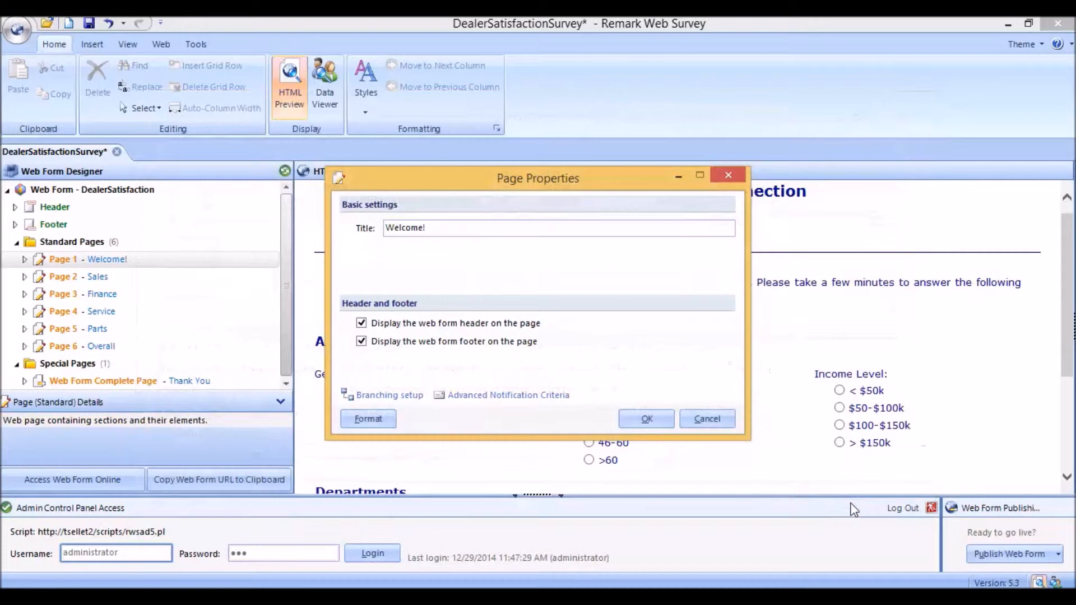
click(648, 420)
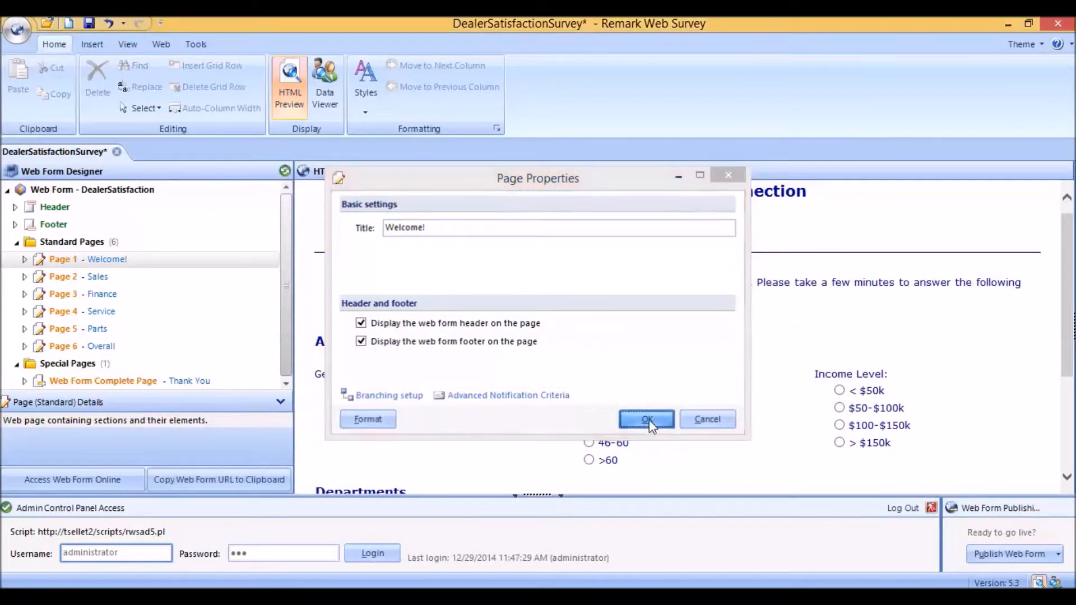
Step: Save the survey and log in to the admin control panel as administrator
click(90, 22)
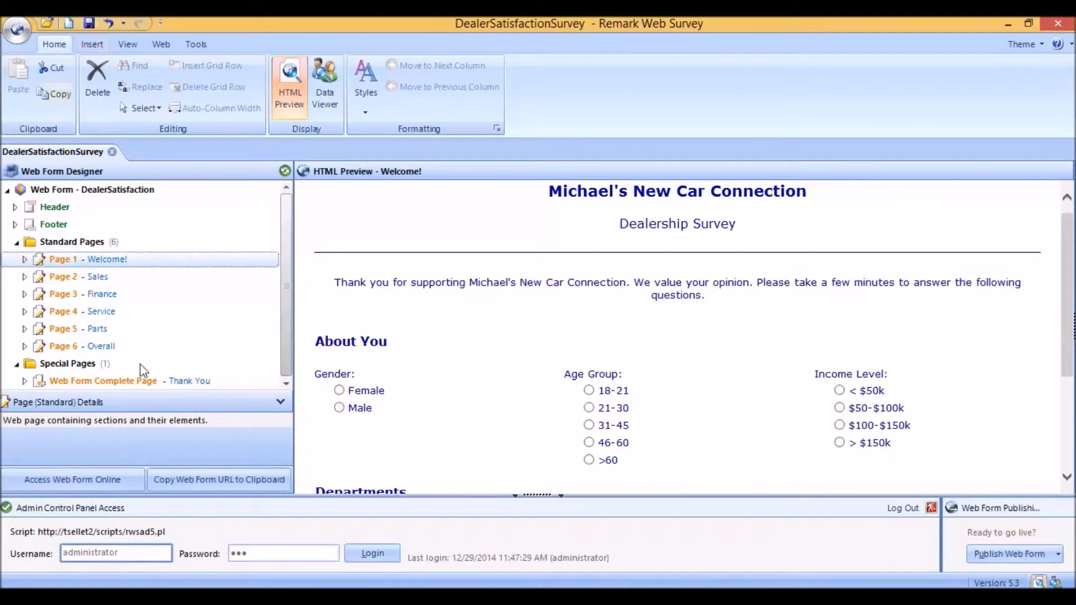
click(385, 559)
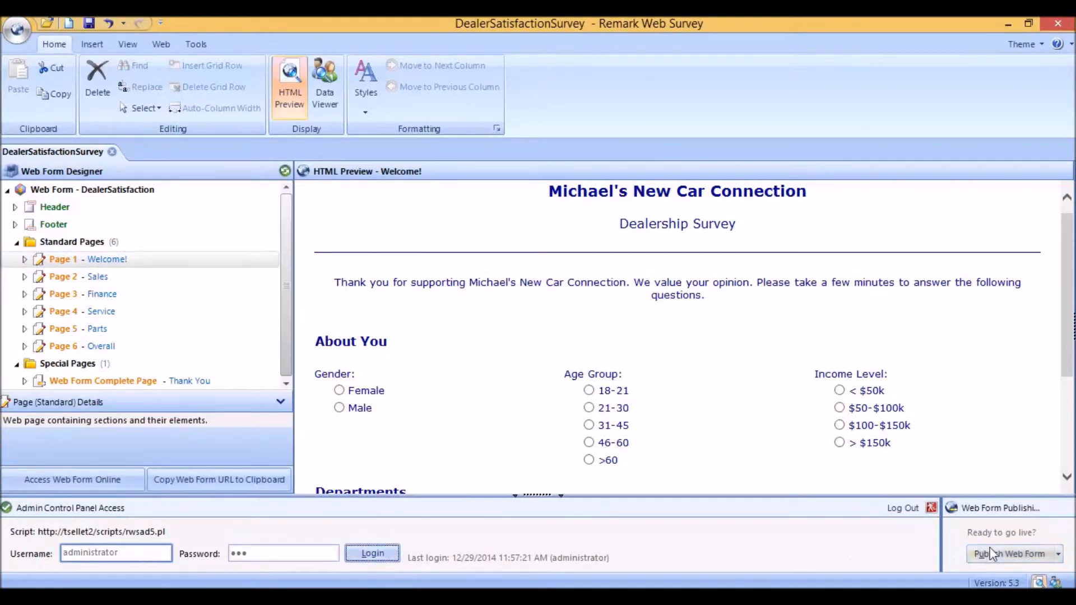
Step: Publish the web form, overwriting the existing version on the server, and open the published form
click(1016, 561)
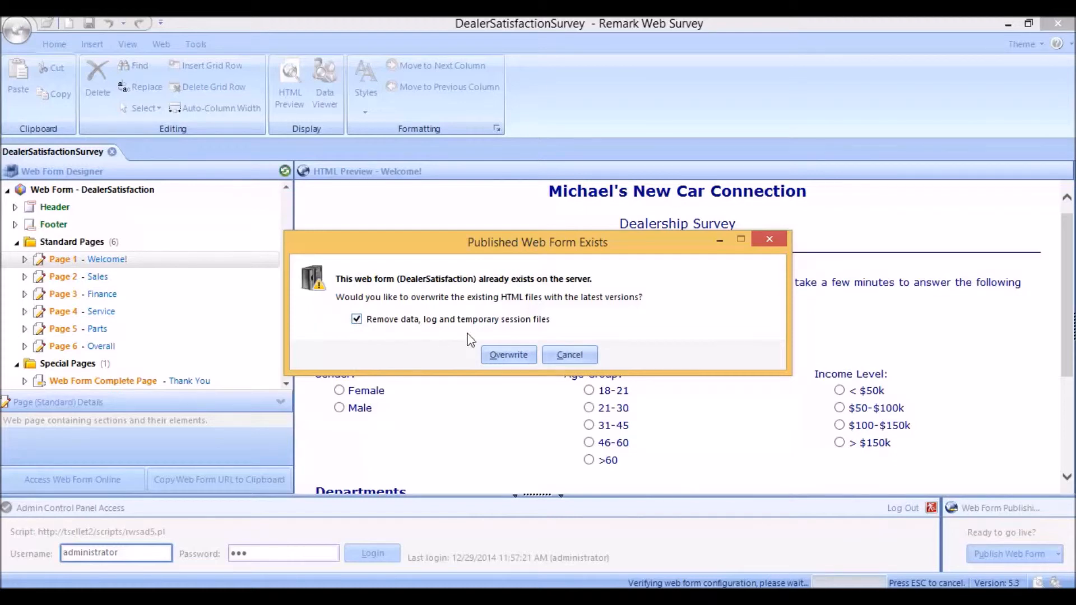
click(510, 356)
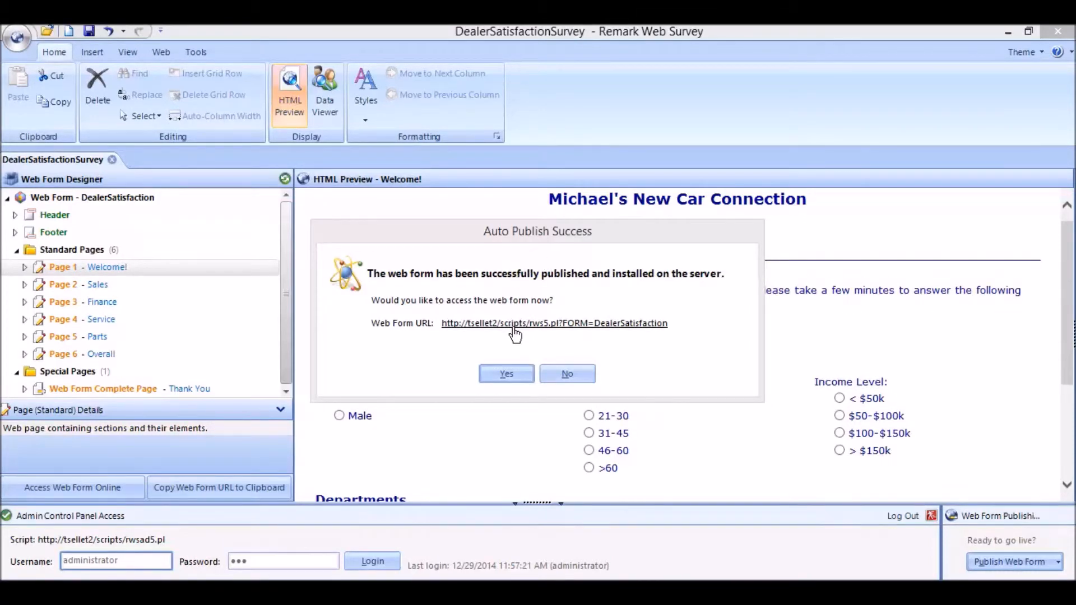
click(506, 373)
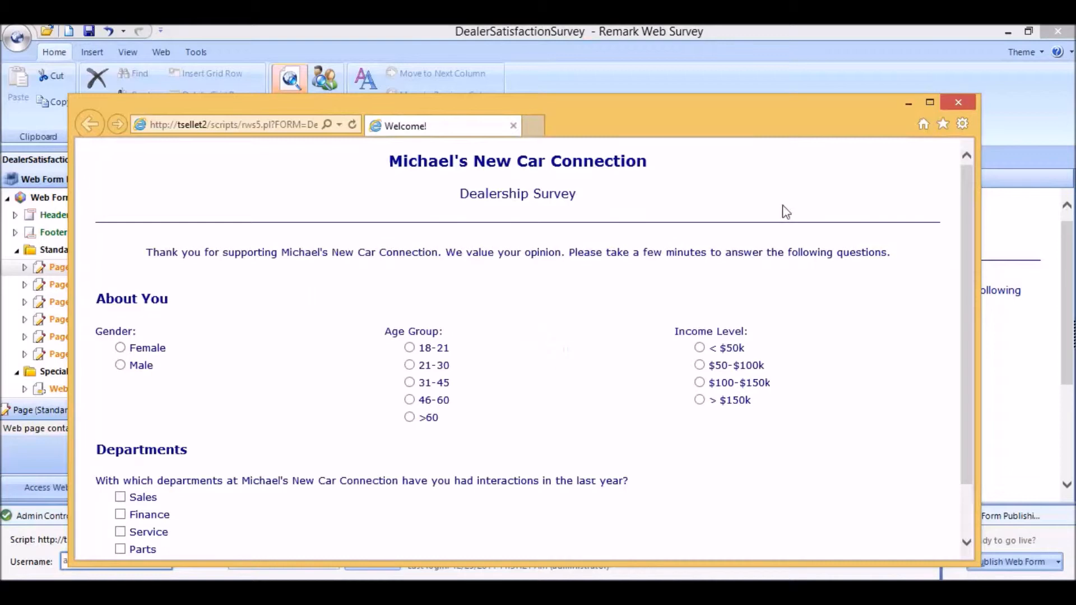
Step: Fill in the Welcome page as Female, 21-30, < $50k, checking Sales and Finance departments, and submit it
click(929, 102)
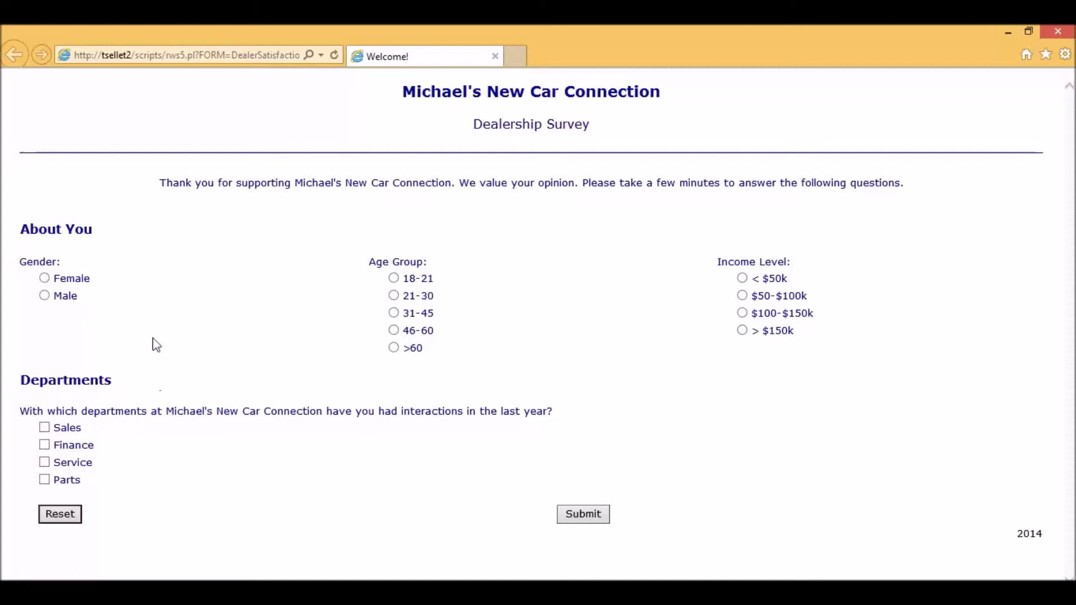
click(46, 279)
click(394, 297)
click(751, 279)
click(44, 428)
click(44, 445)
click(582, 516)
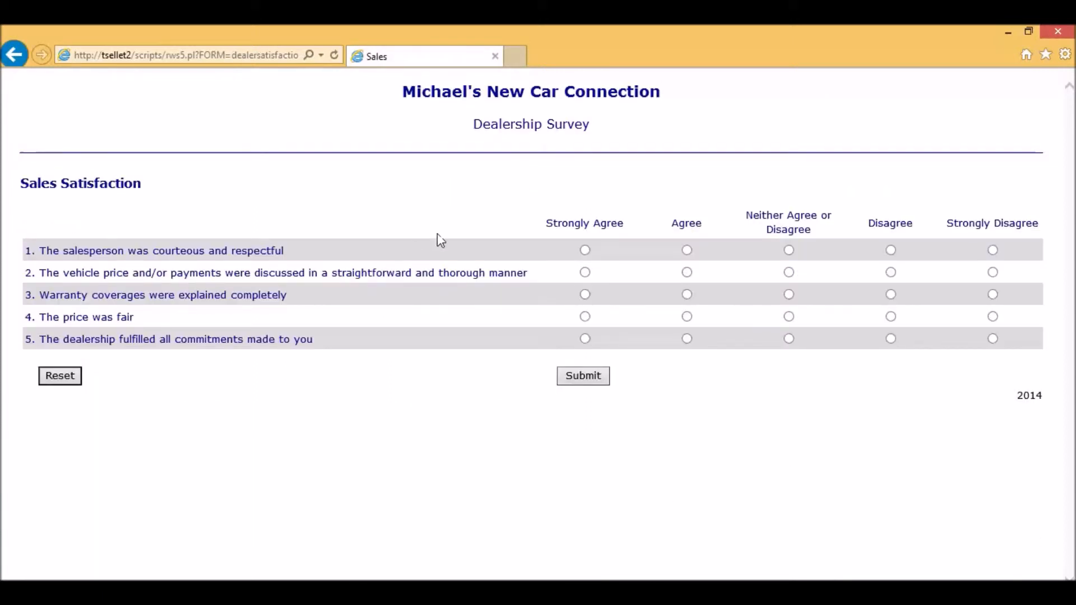
Step: Answer Agree for statements 1 and 3 on the Sales Satisfaction page and submit
click(688, 251)
click(691, 295)
click(594, 381)
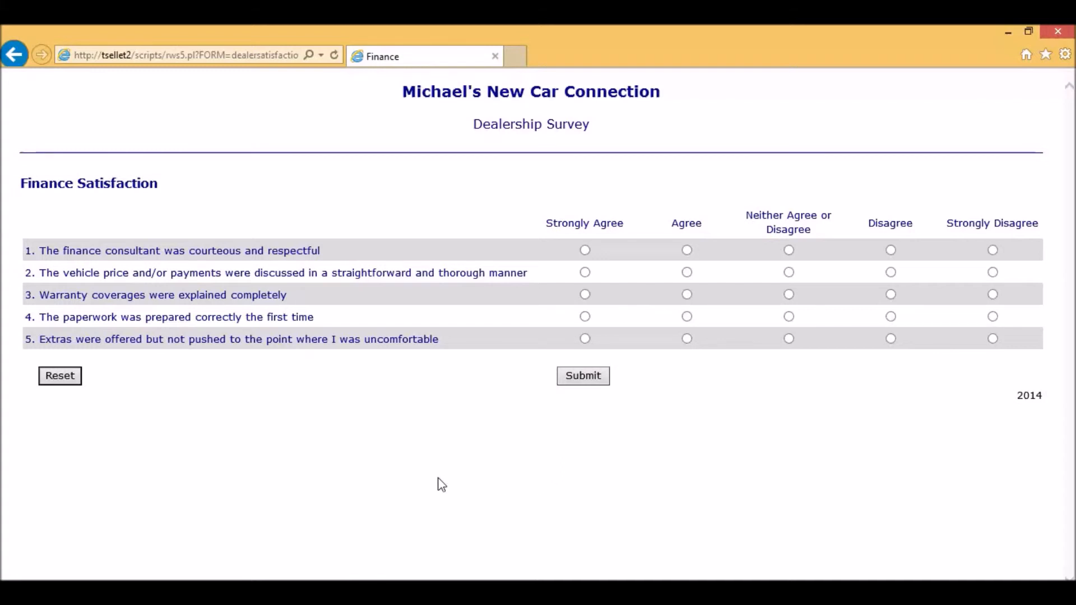
Step: Rate all five Finance Satisfaction statements with a mix of Agree, Strongly Agree and Neither ratings, then submit
click(687, 250)
click(585, 273)
click(687, 295)
click(585, 317)
click(789, 338)
click(586, 382)
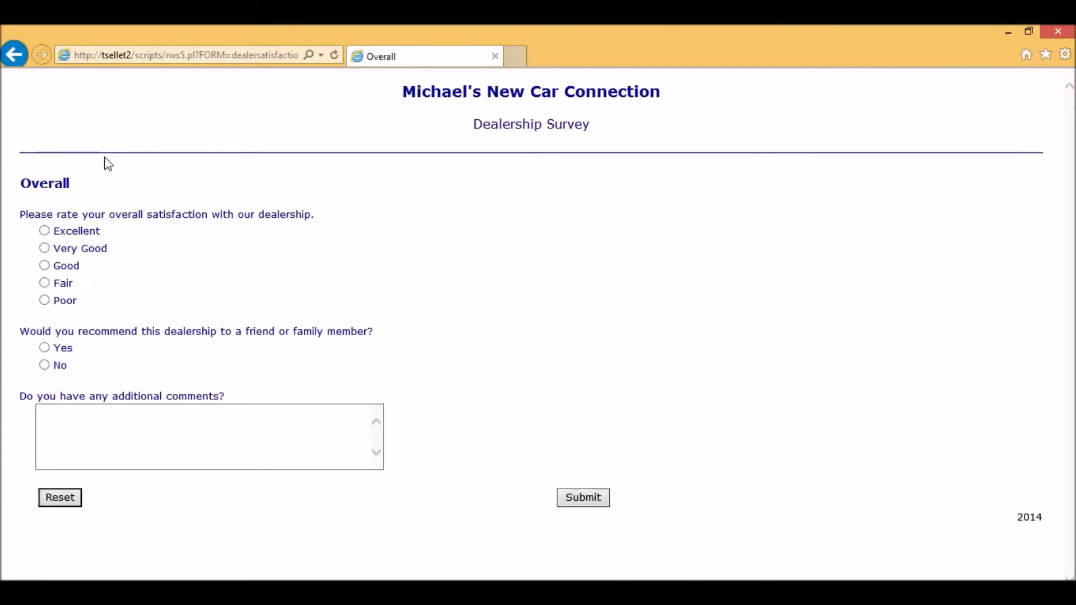
Step: On the Overall page, choose Very Good and Yes for recommending, then submit the survey
click(47, 248)
click(45, 348)
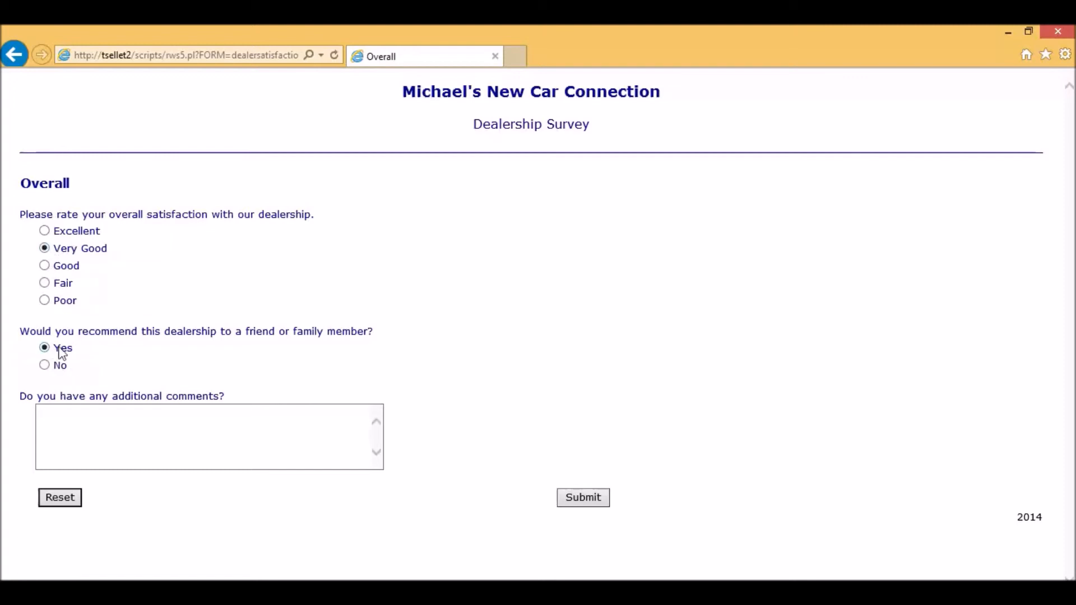
click(596, 499)
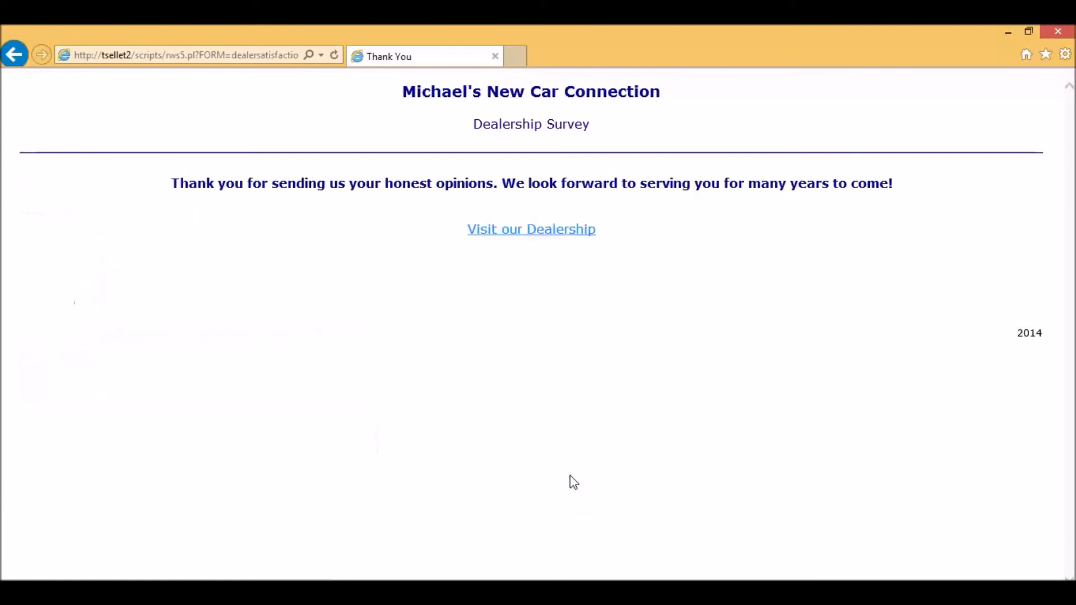